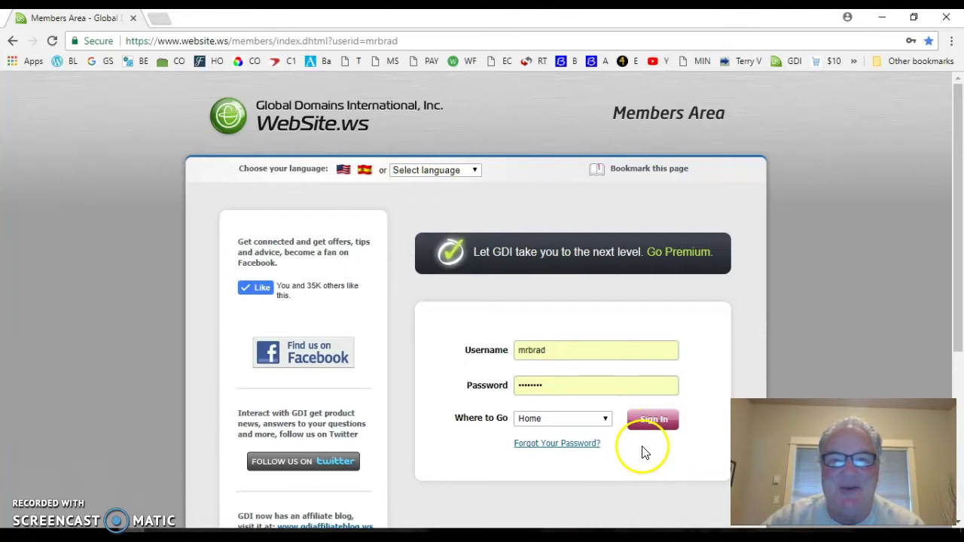
Step: Sign in to the GDI Members Area, retrying until the account home page with the welcome message loads
{"action": "left_click", "coordinate": [655, 423]}
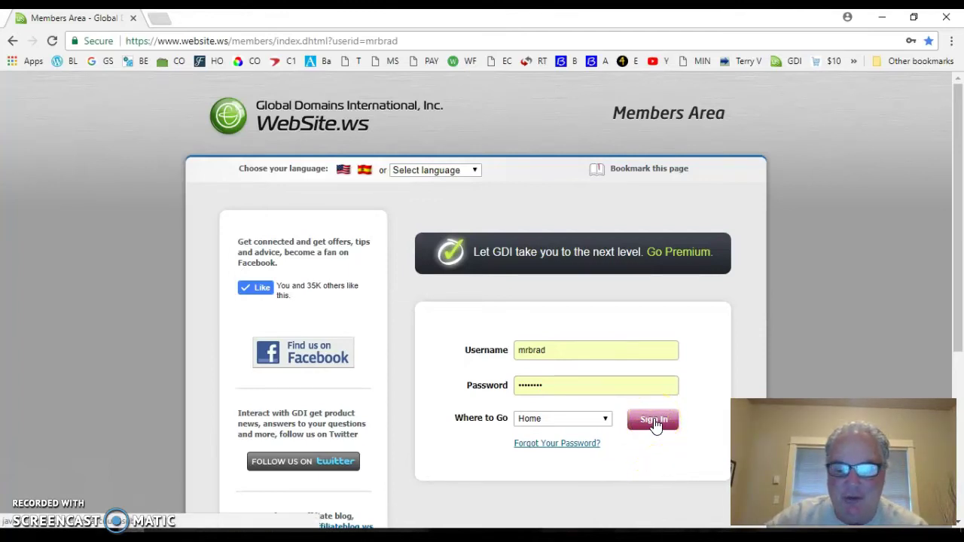
{"action": "left_click", "coordinate": [565, 351]}
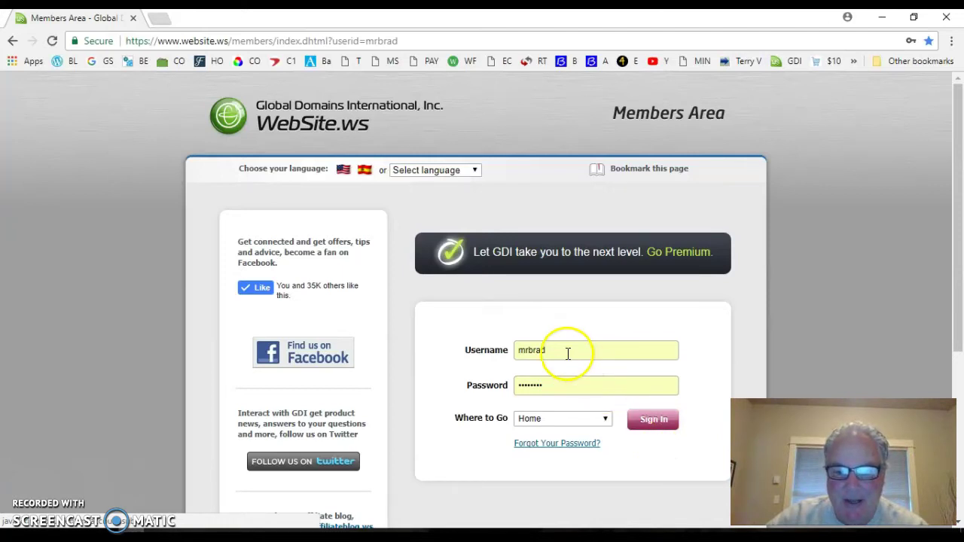
{"action": "left_click", "coordinate": [652, 438]}
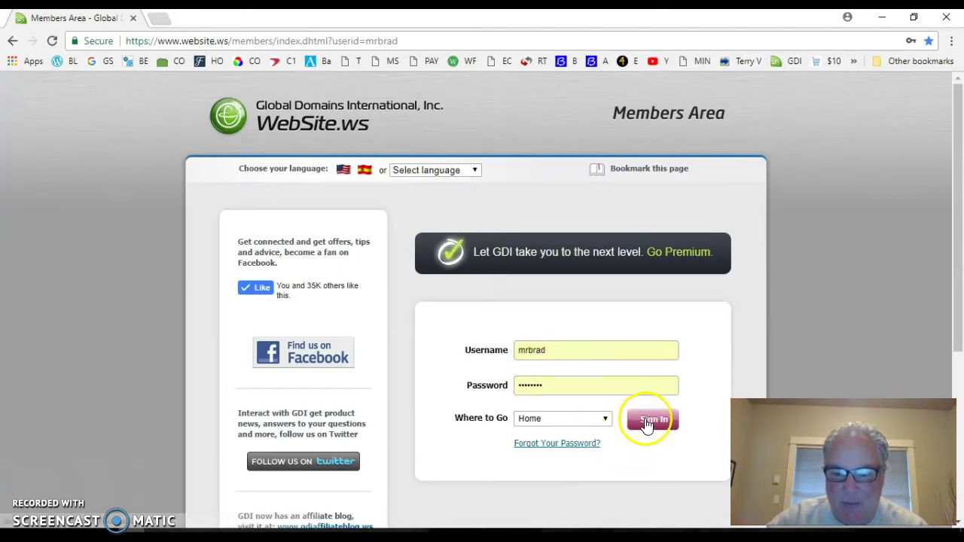
{"action": "left_click", "coordinate": [814, 284]}
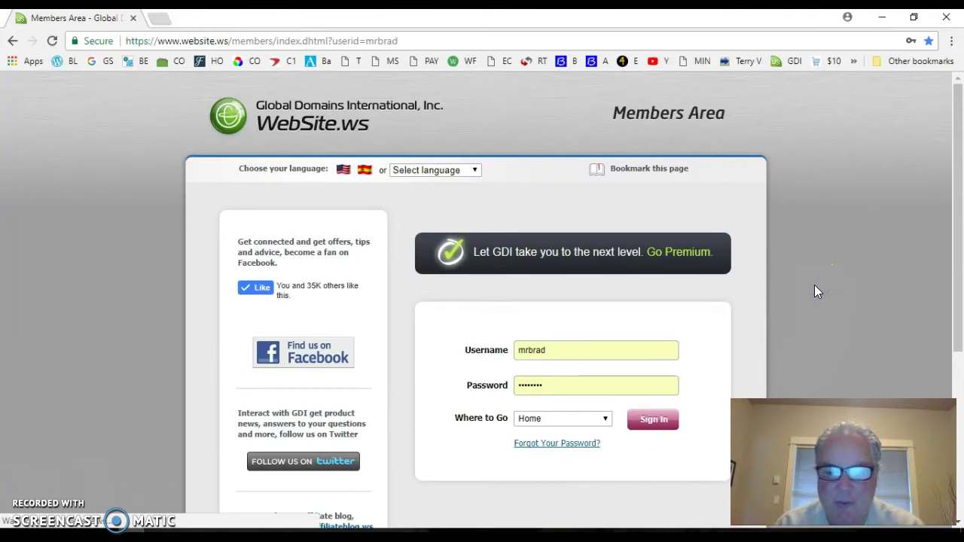
{"action": "left_click", "coordinate": [652, 420]}
{"action": "left_click", "coordinate": [189, 417]}
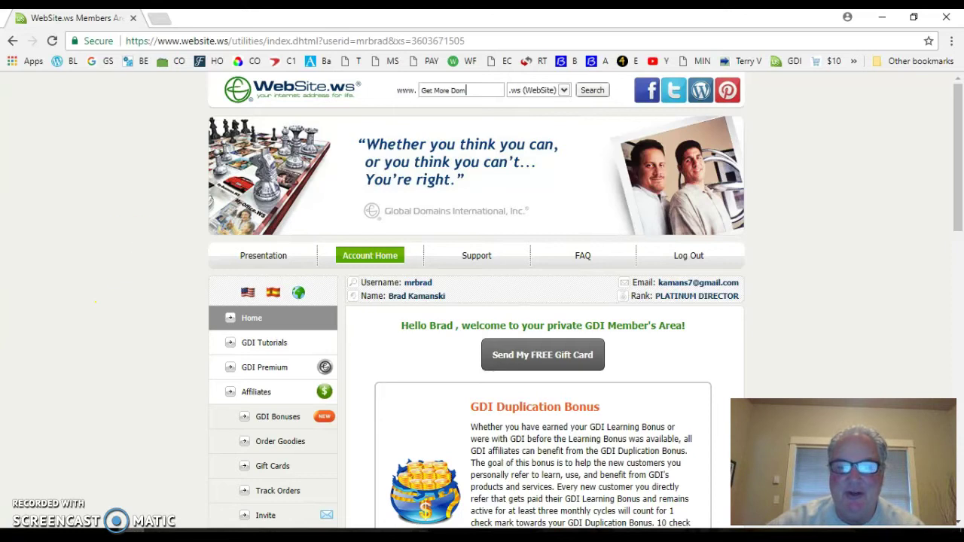
Step: Open the Domains page from the left sidebar to list the account's .ws domain
{"action": "scroll", "coordinate": [947, 177], "scroll_direction": "down", "scroll_amount": 8}
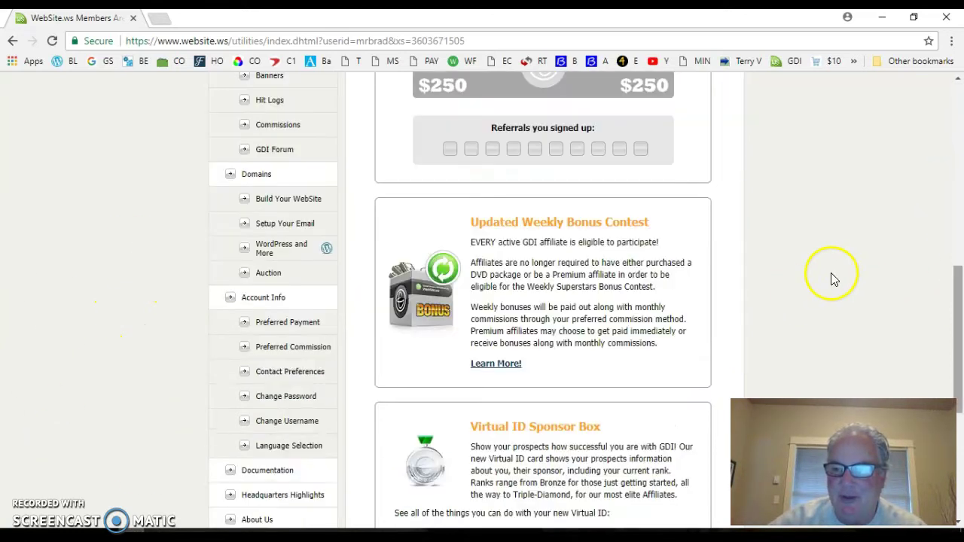
{"action": "left_click", "coordinate": [255, 174]}
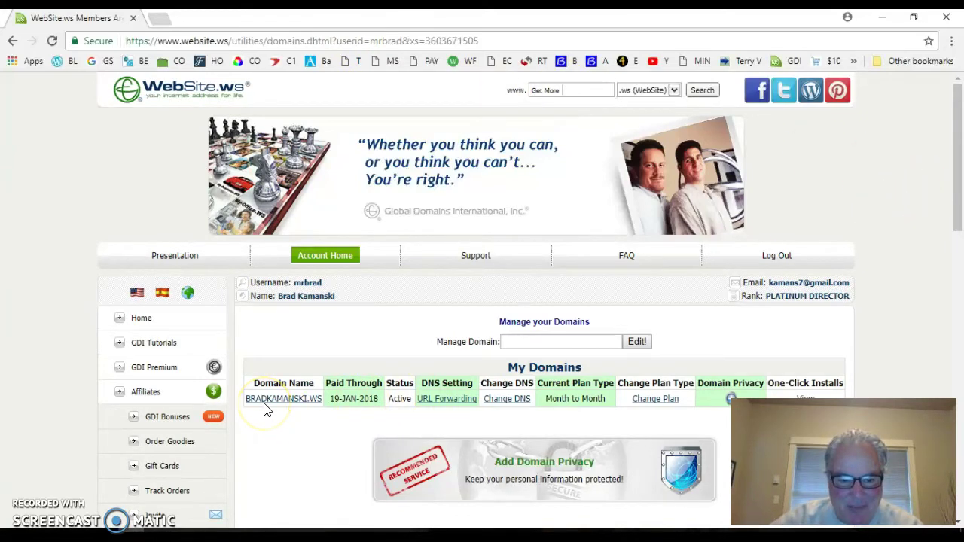
Step: Open the Change DNS service options for the .ws domain in the My Domains table
{"action": "scroll", "coordinate": [274, 404], "scroll_direction": "down", "scroll_amount": 3}
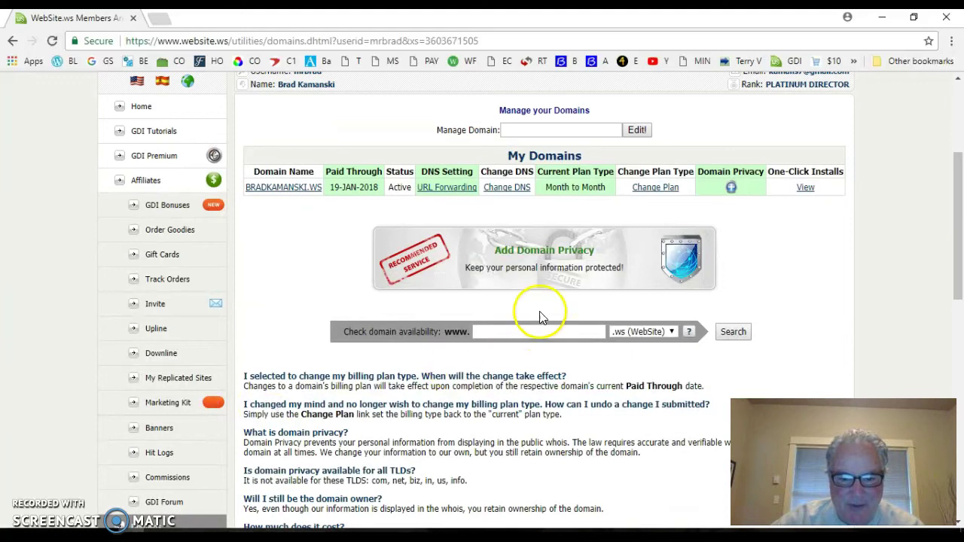
{"action": "left_click", "coordinate": [442, 194]}
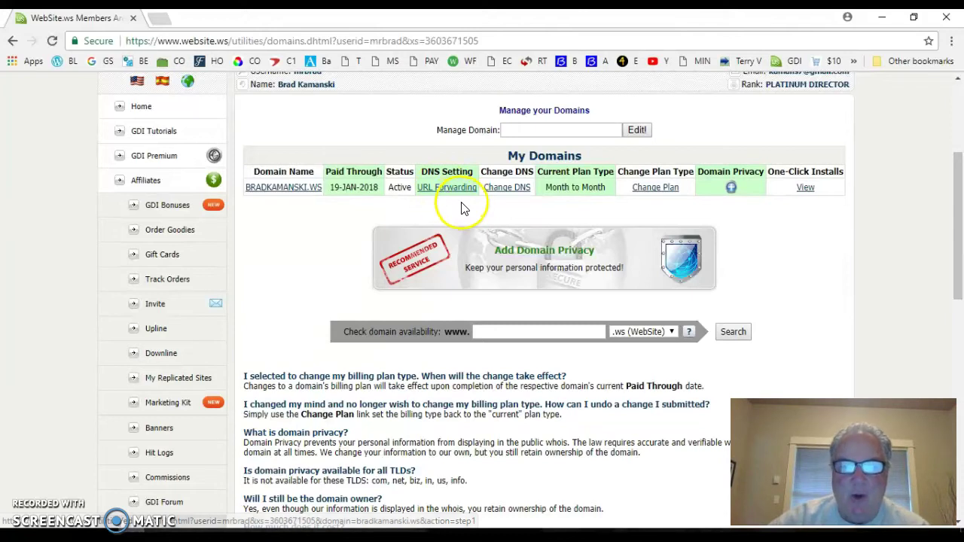
{"action": "left_click", "coordinate": [497, 207]}
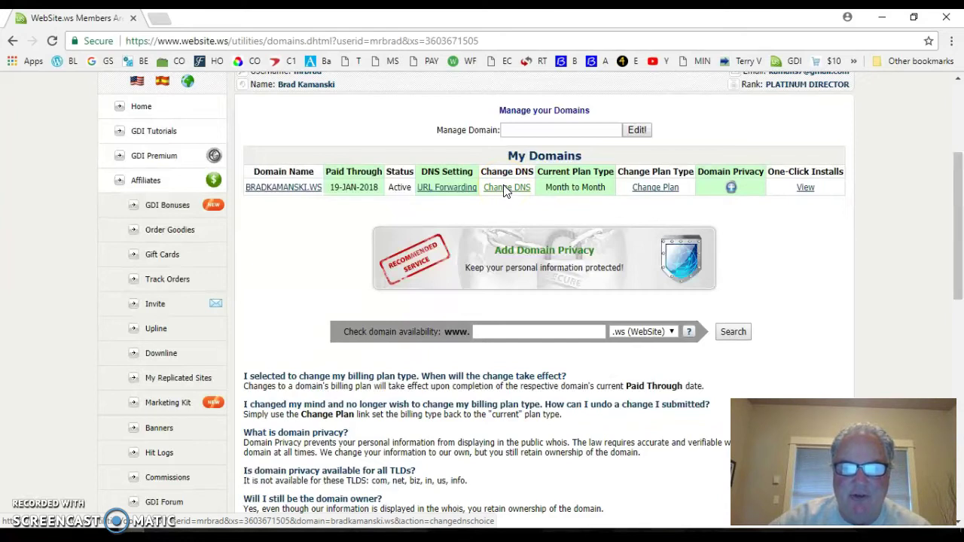
{"action": "left_click", "coordinate": [504, 190]}
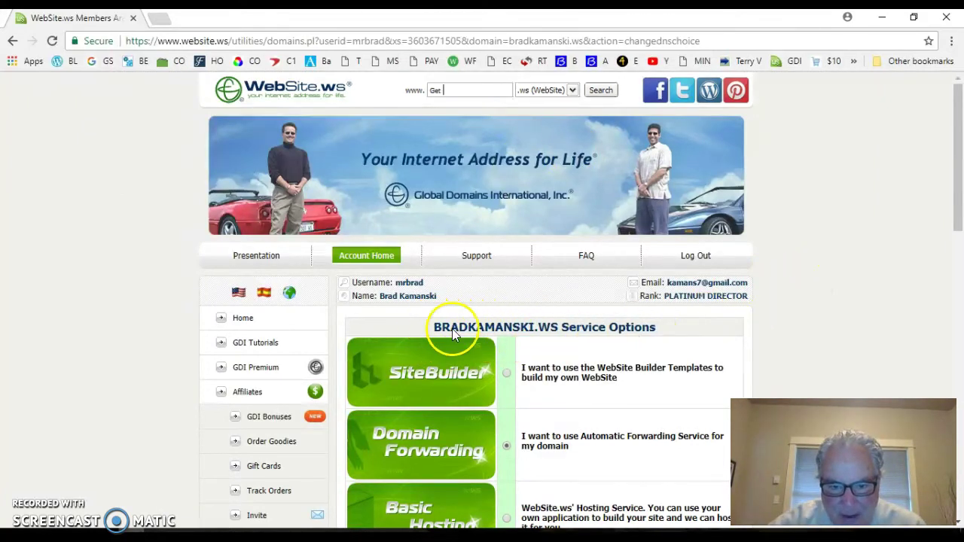
Step: Keep Domain Forwarding selected and continue to the Updating URL Forwarding page
{"action": "scroll", "coordinate": [857, 263], "scroll_direction": "down", "scroll_amount": 2}
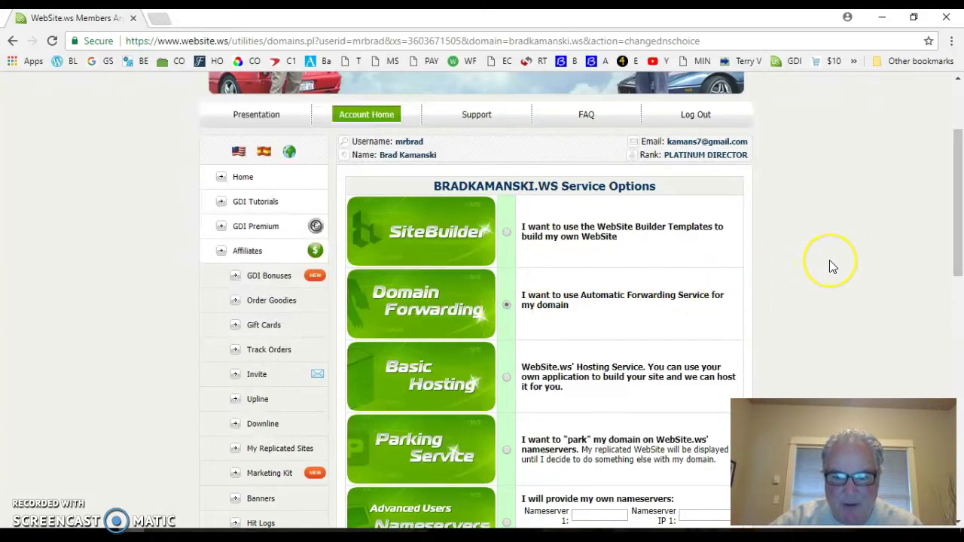
{"action": "scroll", "coordinate": [828, 265], "scroll_direction": "down", "scroll_amount": 2}
{"action": "scroll", "coordinate": [781, 296], "scroll_direction": "down", "scroll_amount": 2}
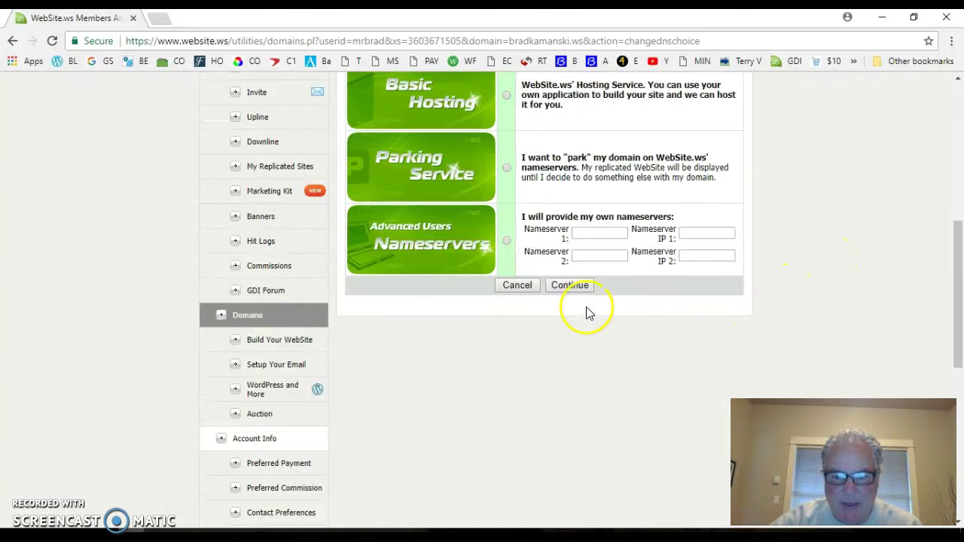
{"action": "left_click", "coordinate": [566, 290]}
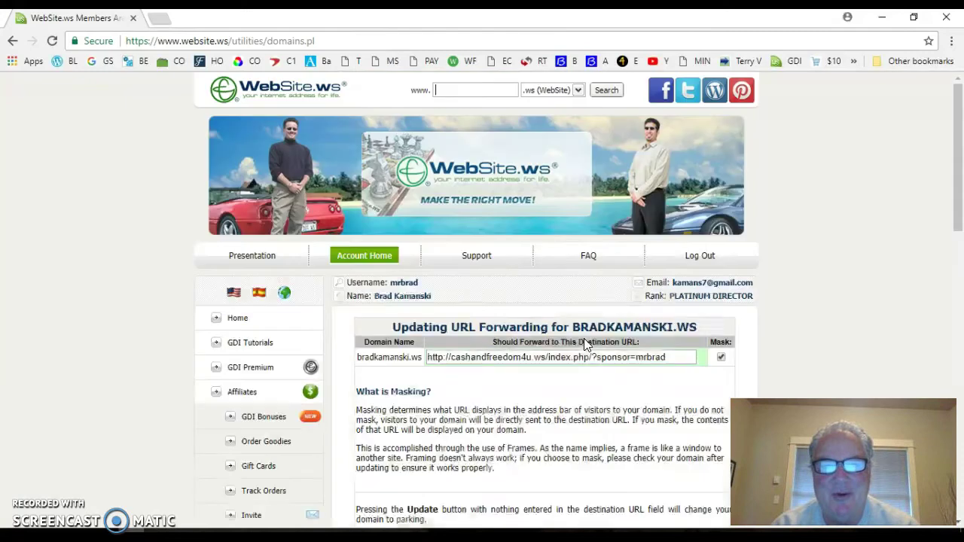
Step: Erase the old destination URL for bradkamanski.ws, leaving the field empty with masking ticked
{"action": "left_click", "coordinate": [685, 357]}
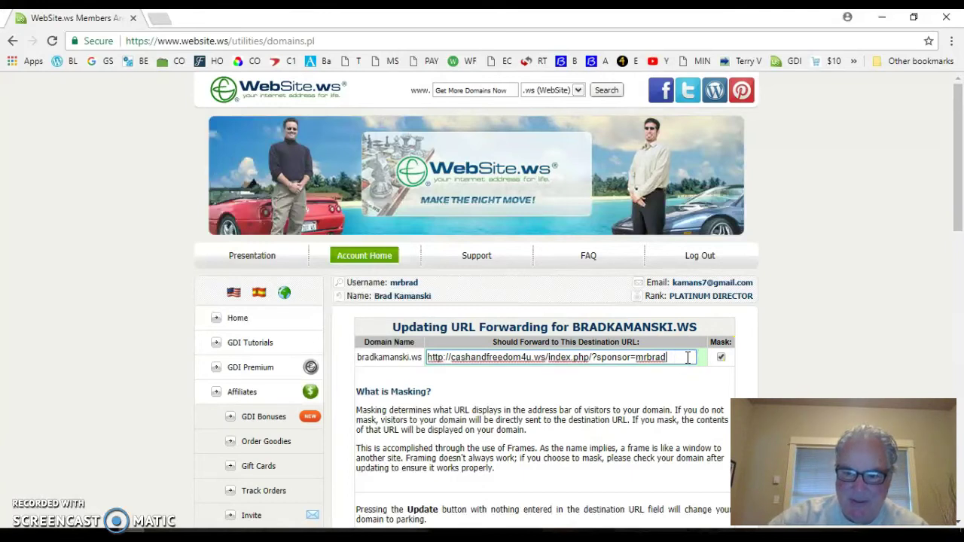
{"action": "key", "text": "BackSpace"}
{"action": "key", "text": "BackSpace"}
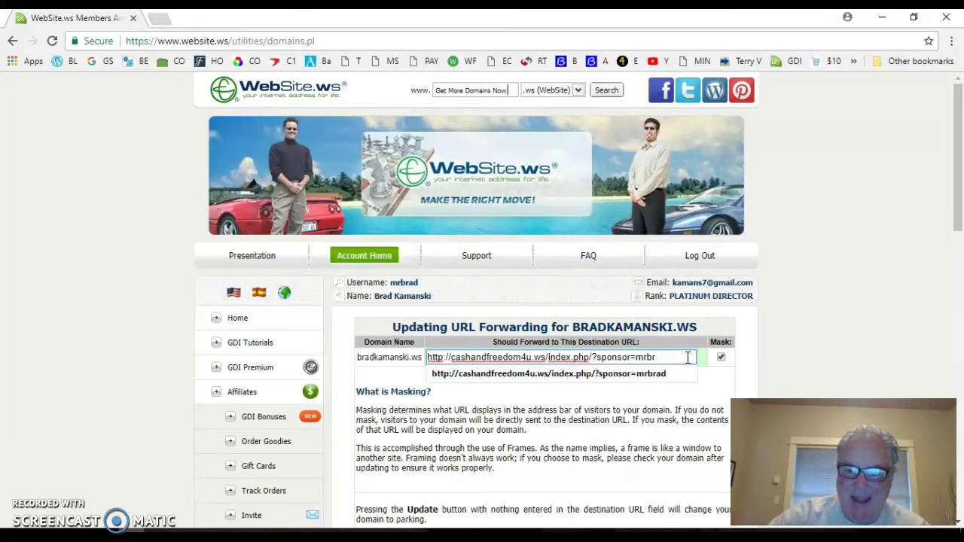
{"action": "key", "text": "BackSpace"}
{"action": "key", "text": "BackSpace"}
{"action": "key", "text": "BackSpace"}
{"action": "key", "text": "BackSpace"}
{"action": "key", "text": "BackSpace"}
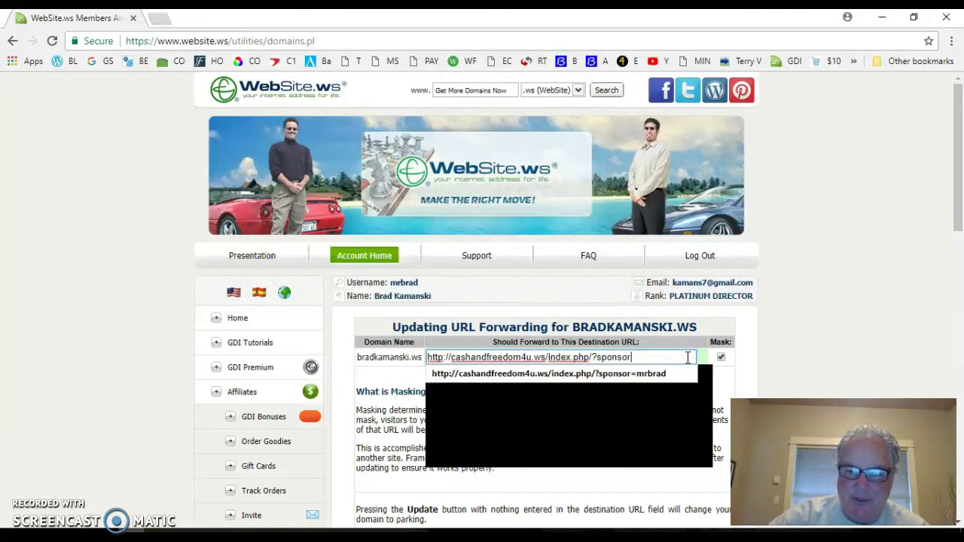
{"action": "key", "text": "BackSpace"}
{"action": "key", "text": "BackSpace"}
{"action": "key", "text": "BackSpace"}
{"action": "key", "text": "BackSpace"}
{"action": "key", "text": "BackSpace"}
{"action": "key", "text": "BackSpace"}
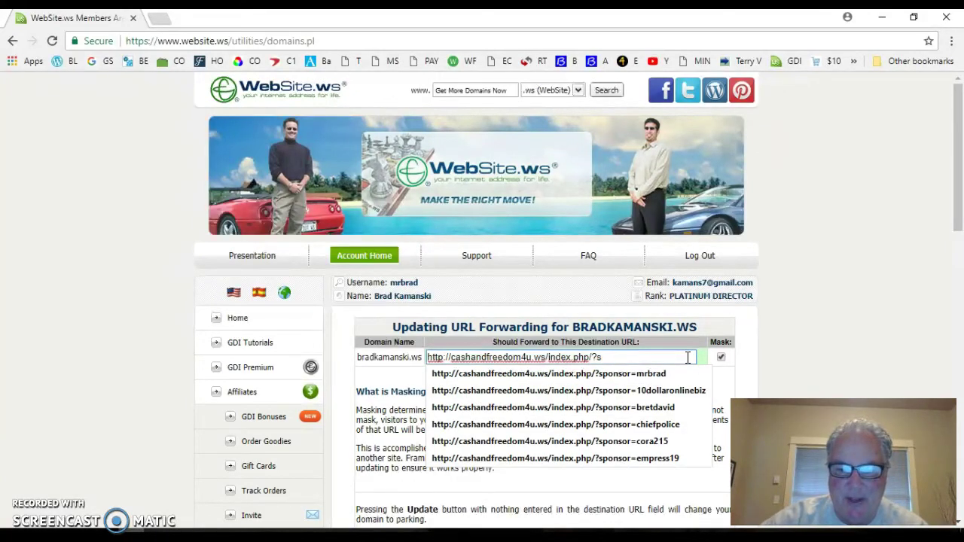
{"action": "key", "text": "BackSpace"}
{"action": "key", "text": "BackSpace"}
{"action": "key", "text": "BackSpace"}
{"action": "key", "text": "BackSpace"}
{"action": "key", "text": "BackSpace"}
{"action": "key", "text": "BackSpace"}
{"action": "key", "text": "BackSpace"}
{"action": "key", "text": "BackSpace"}
{"action": "key", "text": "BackSpace"}
{"action": "key", "text": "BackSpace"}
{"action": "key", "text": "BackSpace"}
{"action": "key", "text": "BackSpace"}
{"action": "key", "text": "BackSpace"}
{"action": "key", "text": "BackSpace"}
{"action": "key", "text": "BackSpace"}
{"action": "key", "text": "BackSpace"}
{"action": "key", "text": "BackSpace"}
{"action": "key", "text": "BackSpace"}
{"action": "key", "text": "BackSpace"}
{"action": "key", "text": "BackSpace"}
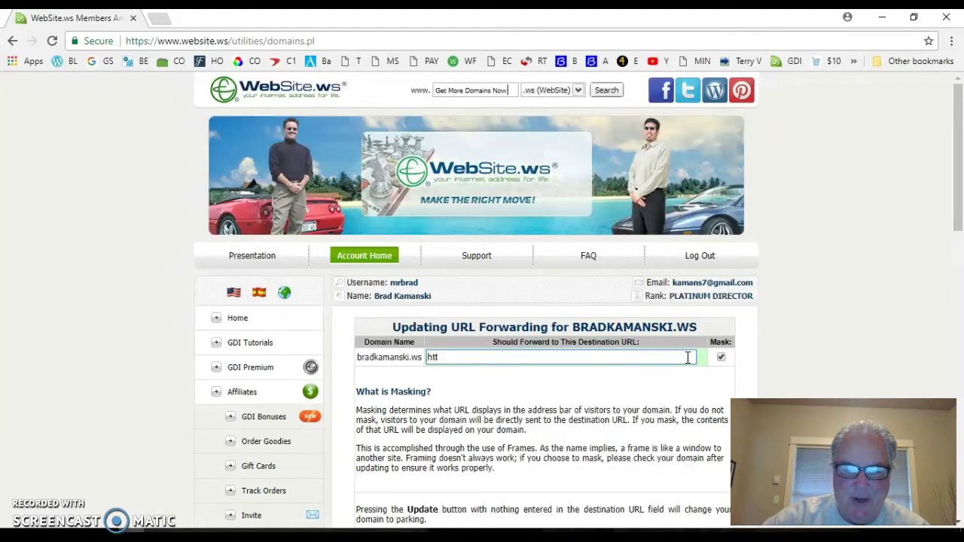
{"action": "key", "text": "BackSpace"}
{"action": "key", "text": "BackSpace"}
{"action": "key", "text": "BackSpace"}
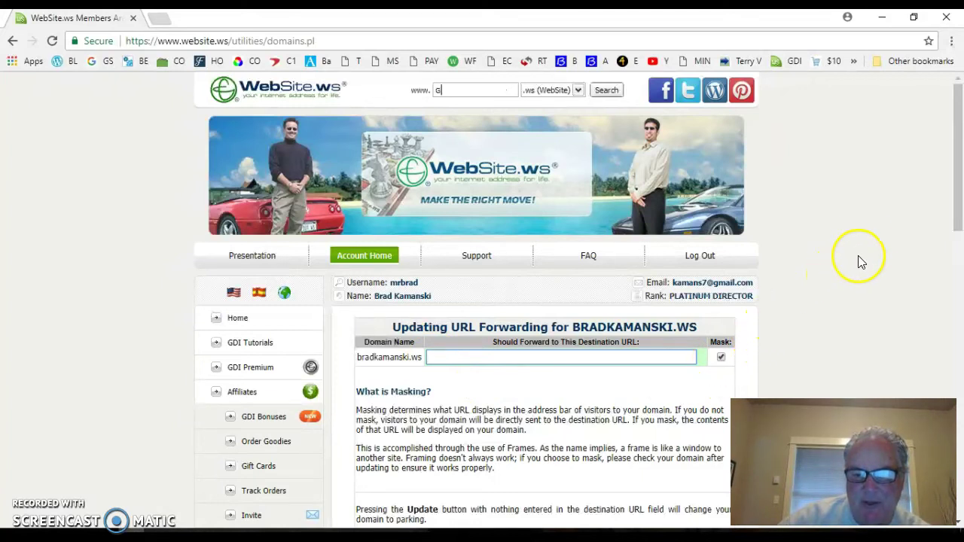
{"action": "scroll", "coordinate": [866, 229], "scroll_direction": "down", "scroll_amount": 2}
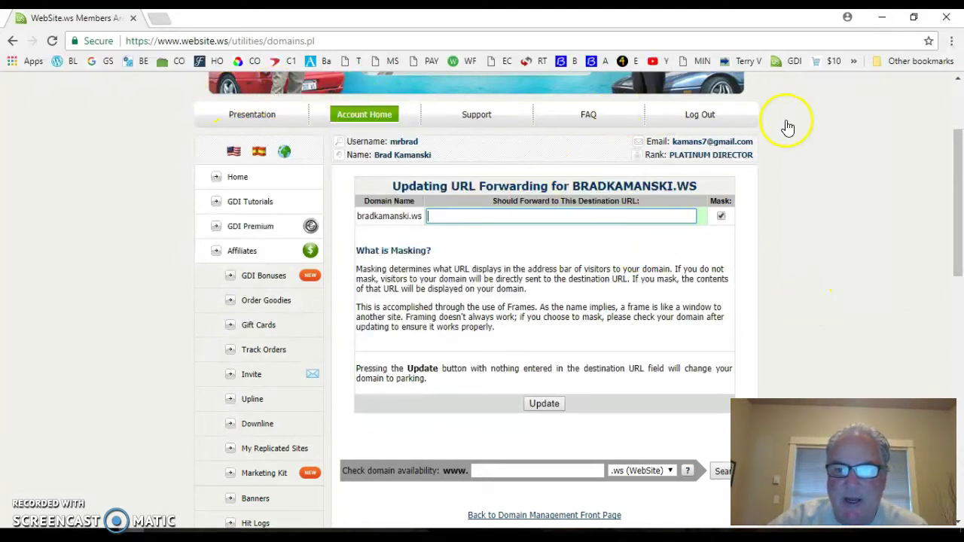
Step: Log out of the GDI Members Area
{"action": "left_click", "coordinate": [691, 120]}
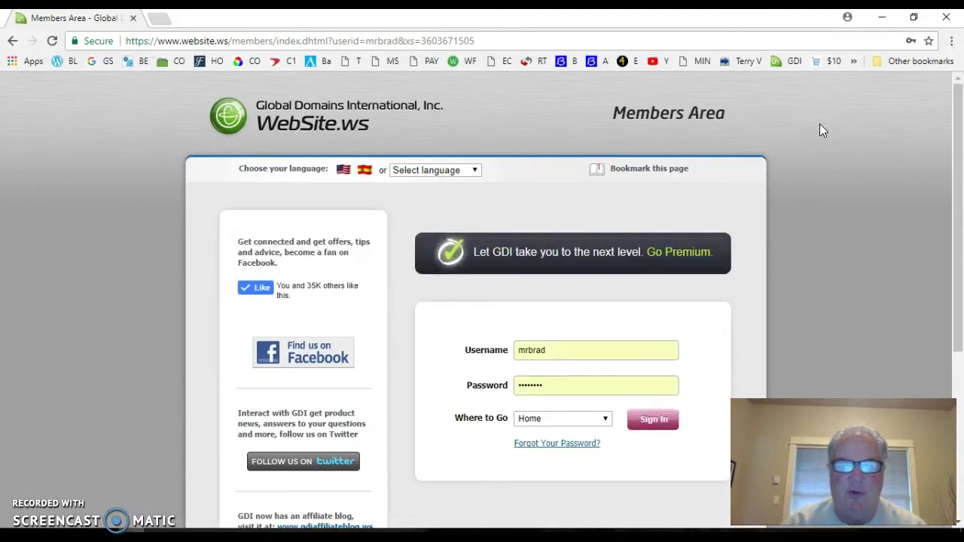
Step: Load bradkamanski.ws from the Chrome address bar to test the forwarding
{"action": "left_click", "coordinate": [471, 40]}
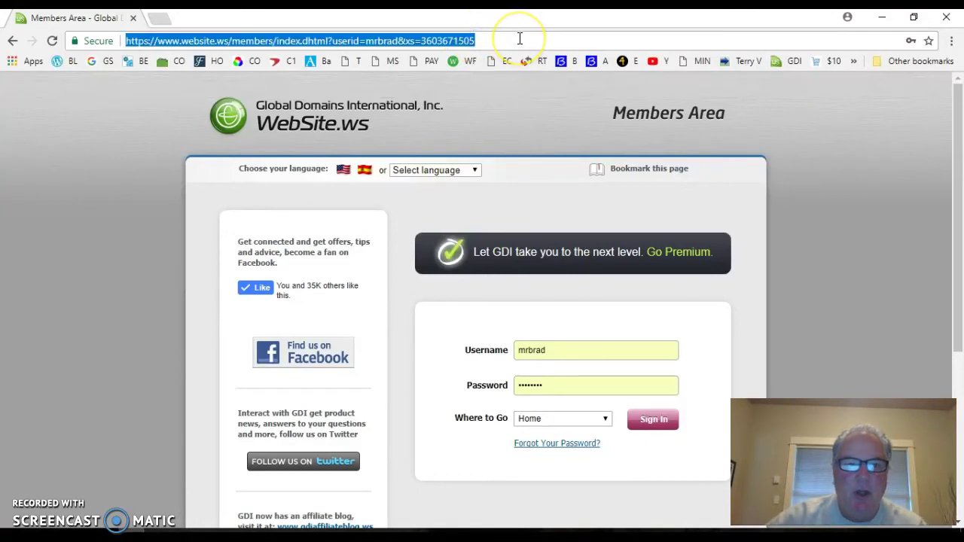
{"action": "type", "text": "bradkamanski.ws"}
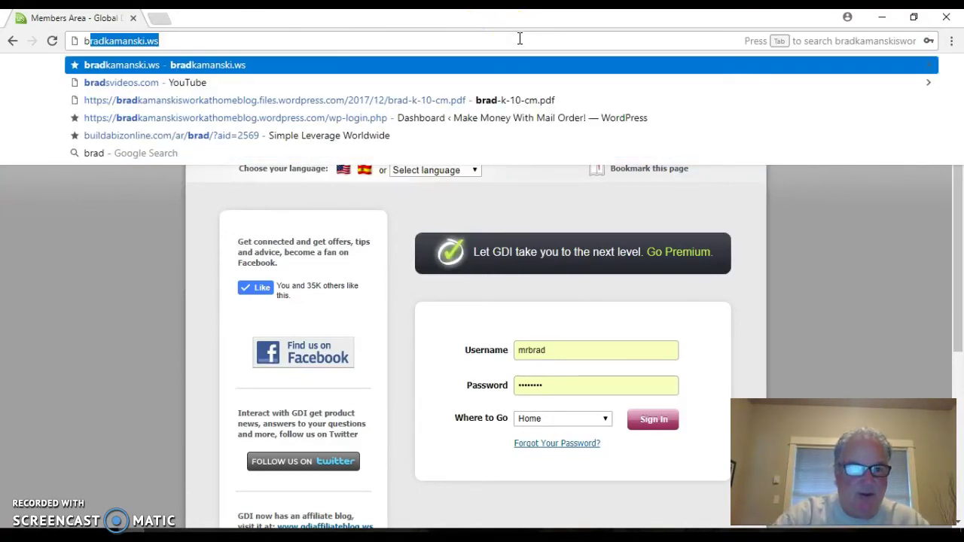
{"action": "key", "text": "shift+Right"}
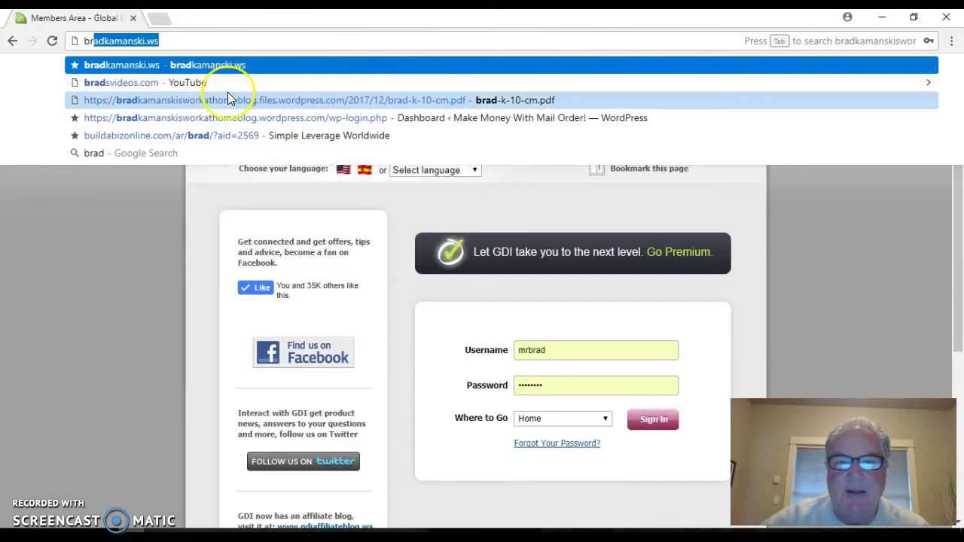
{"action": "key", "text": "Escape"}
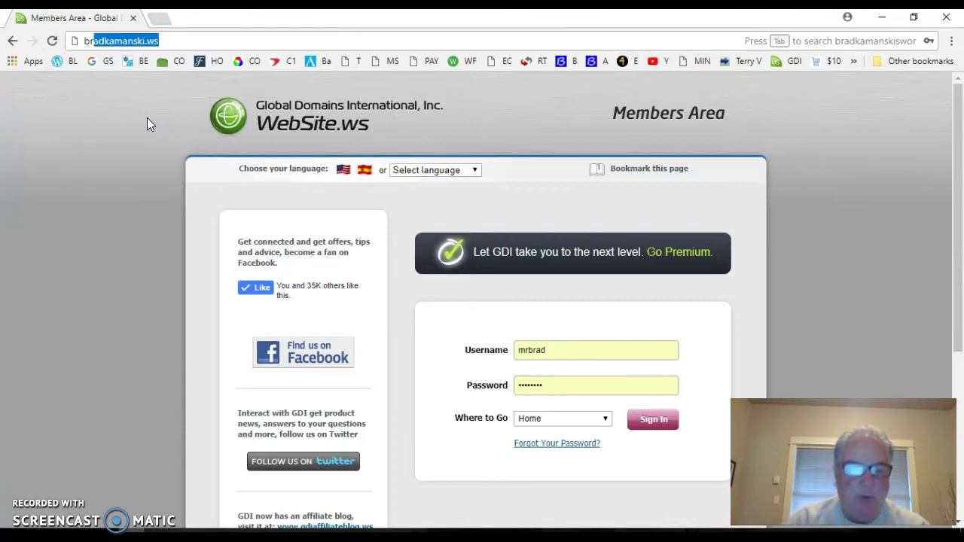
{"action": "key", "text": "shift+Right"}
{"action": "key", "text": "shift+Right"}
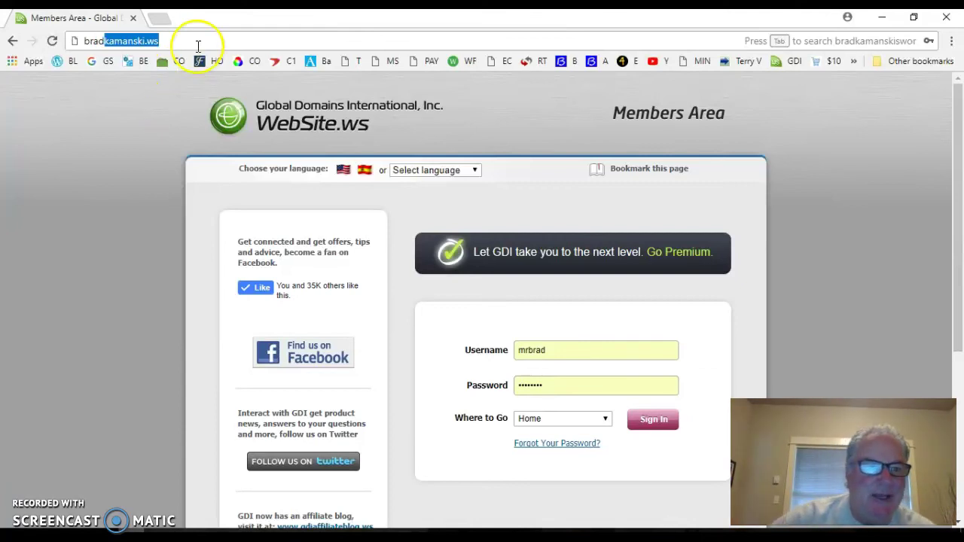
{"action": "key", "text": "Return"}
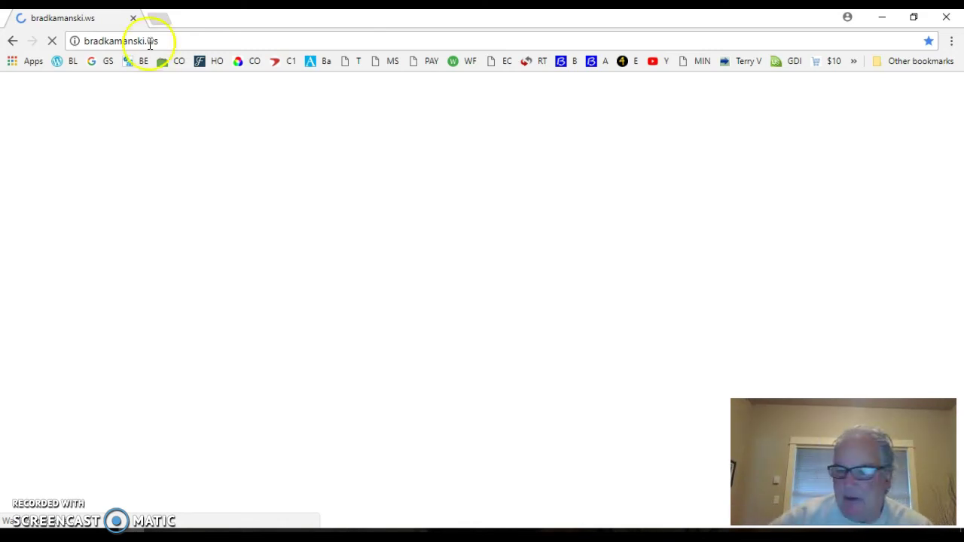
Step: Reload the stalled bradkamanski.ws page and open its 'Click Here To Sign Up Free' offer
{"action": "right_click", "coordinate": [315, 211]}
{"action": "left_click", "coordinate": [279, 222]}
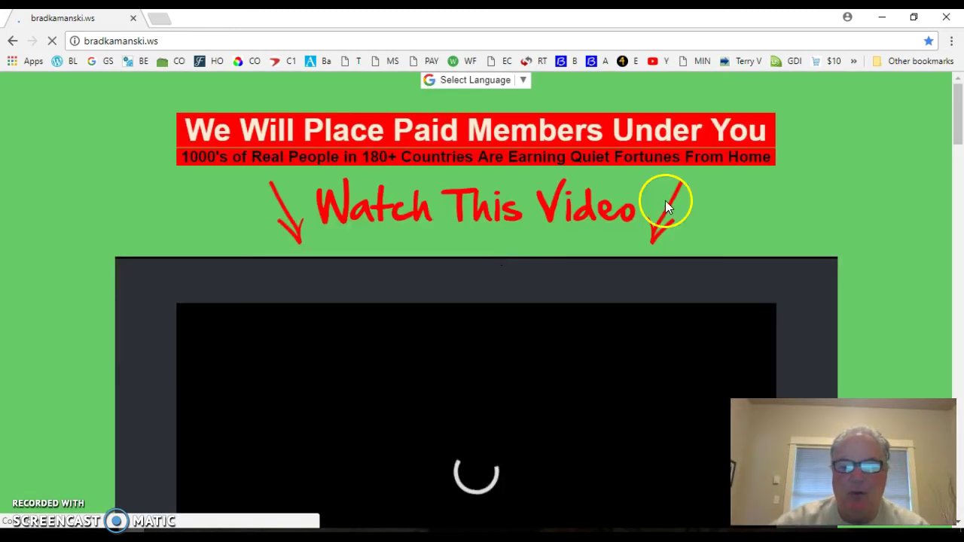
{"action": "scroll", "coordinate": [909, 161], "scroll_direction": "down", "scroll_amount": 10}
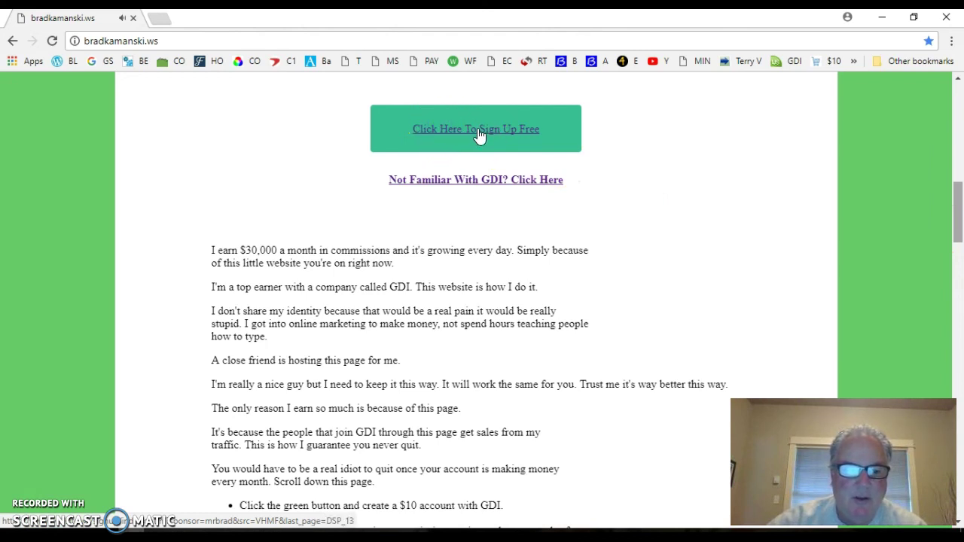
{"action": "left_click", "coordinate": [387, 146]}
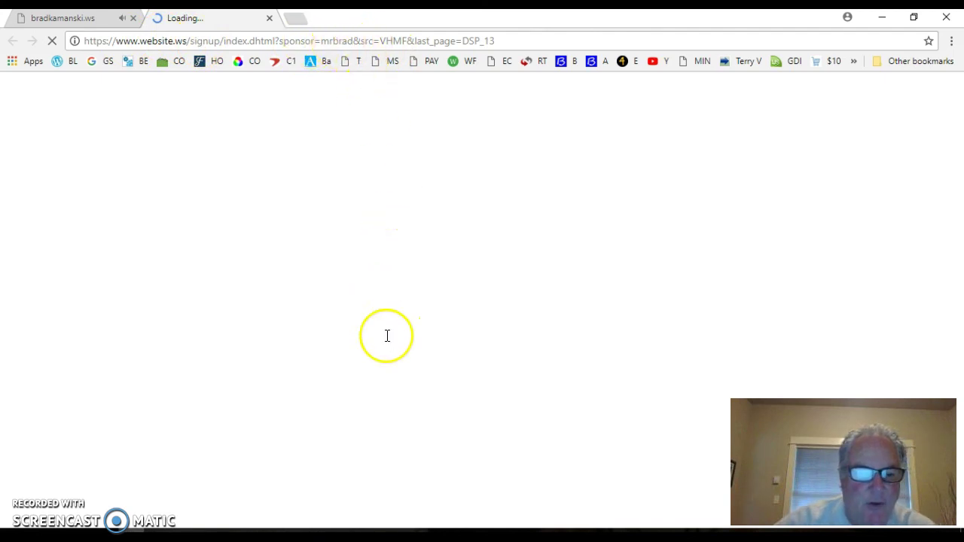
Step: Reload the blank website.ws signup tab so the registration form appears
{"action": "right_click", "coordinate": [234, 218]}
{"action": "left_click", "coordinate": [264, 263]}
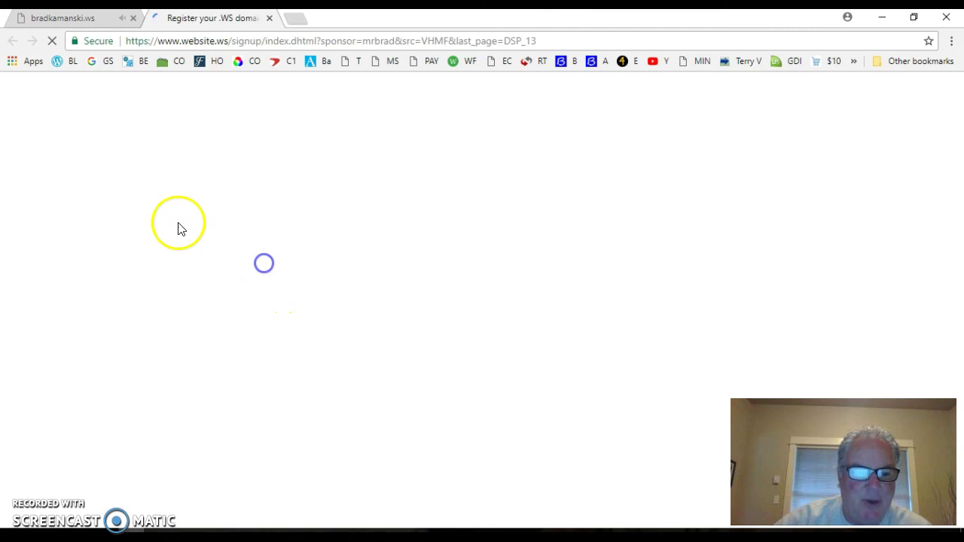